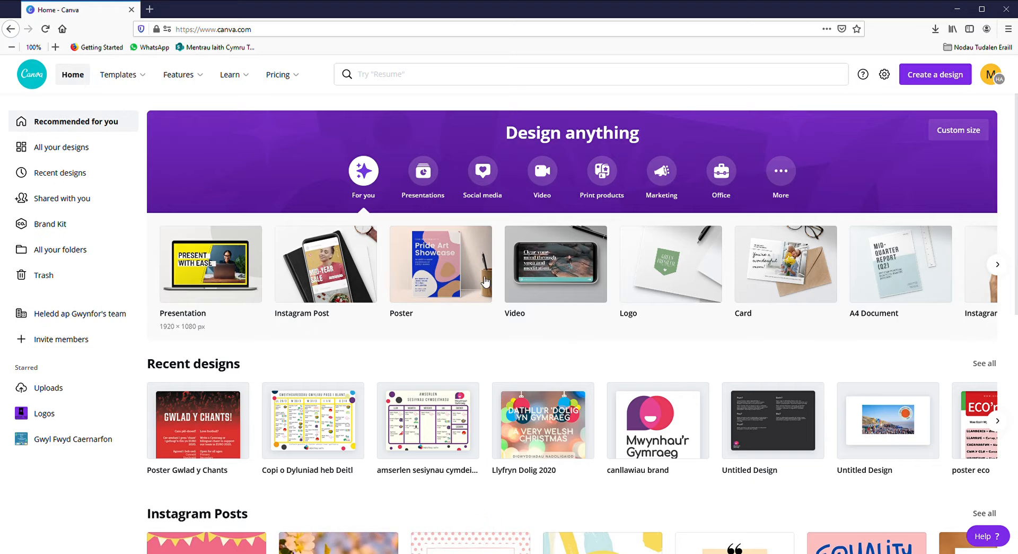
- Create a new Video design, look through the template categories and show the full For you template collection
click(573, 266)
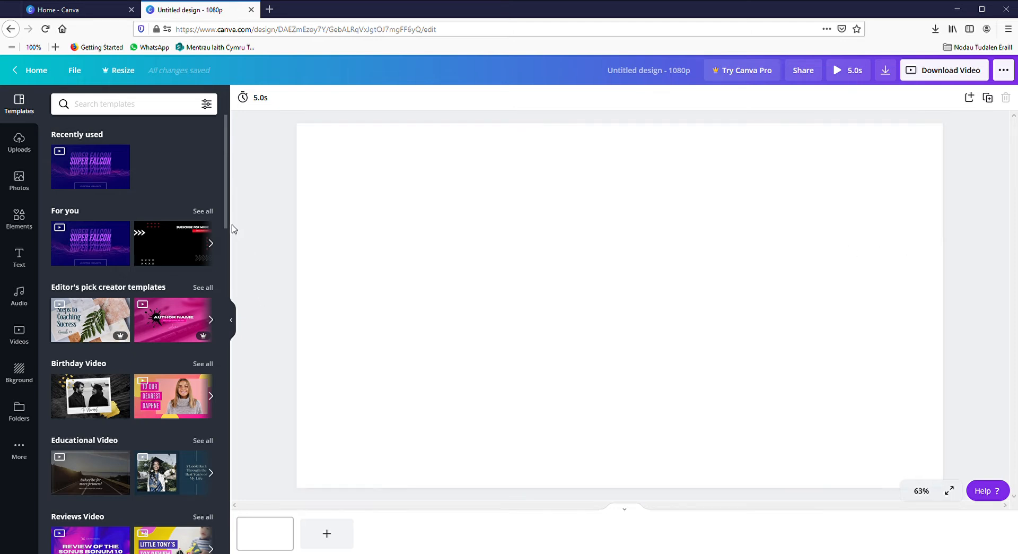
scroll(113, 307, down, 10)
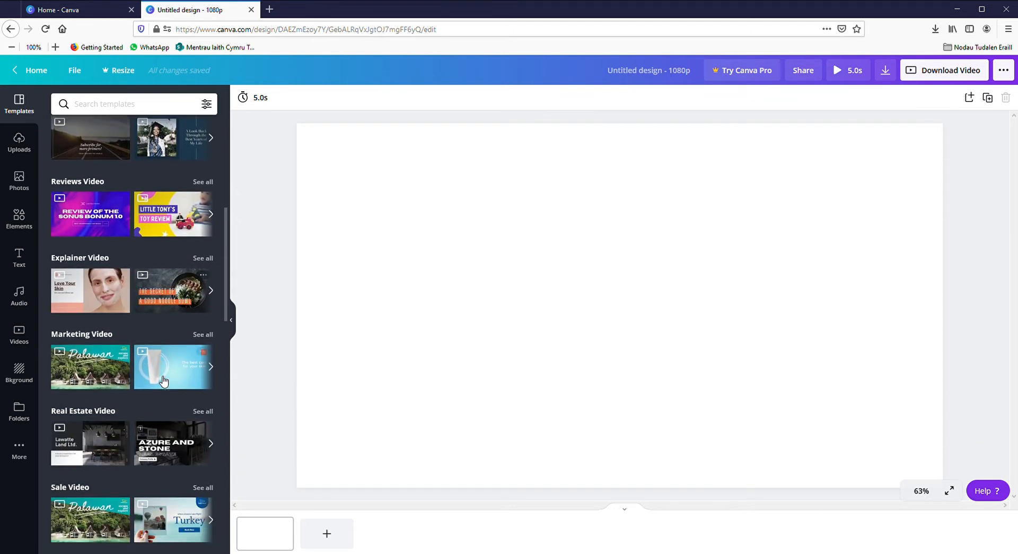
scroll(160, 475, down, 6)
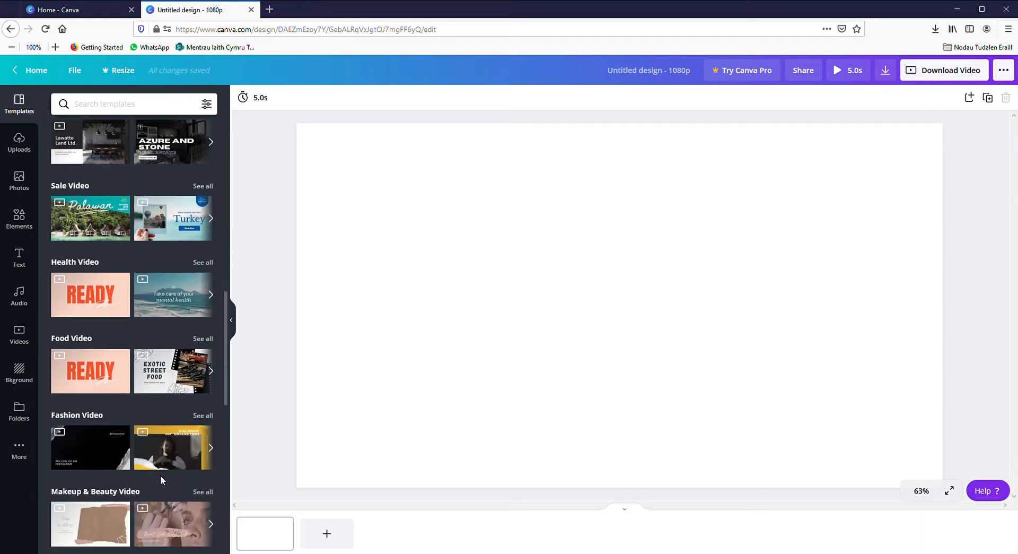
scroll(165, 467, up, 5)
scroll(165, 466, up, 8)
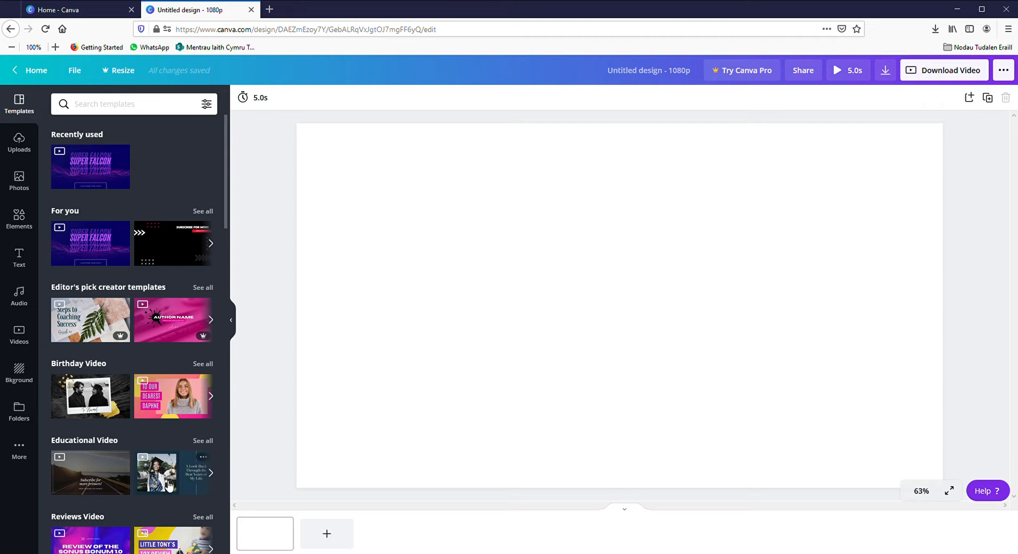
click(203, 211)
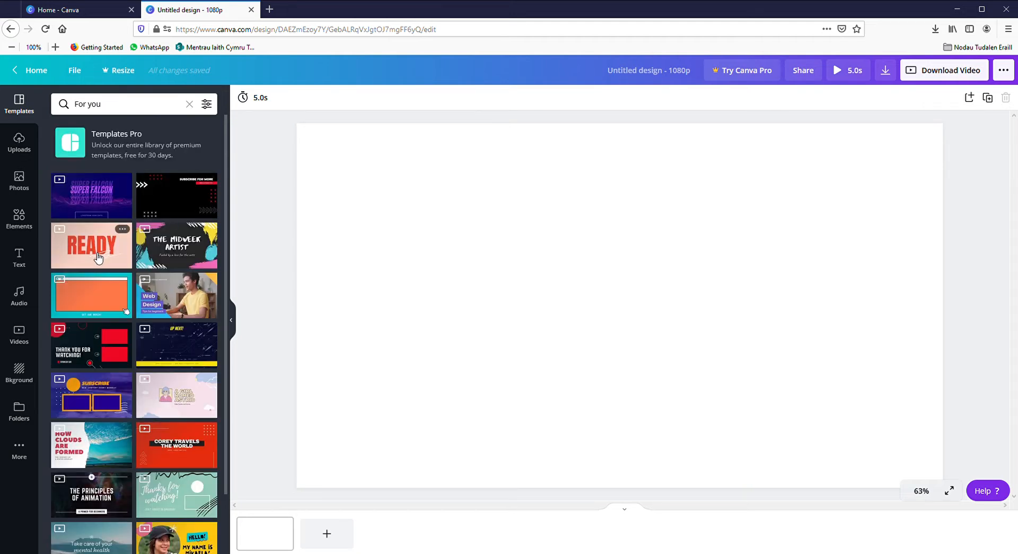
- Apply the READY page of the Peach and Orange Vibrant Food YouTube Intro template and inspect its elements
click(98, 257)
click(95, 181)
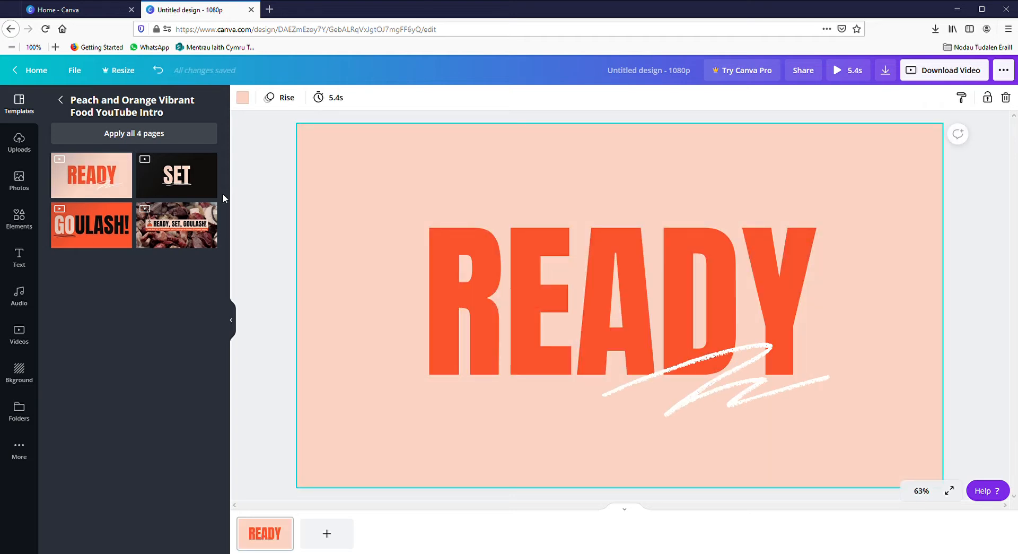
click(474, 280)
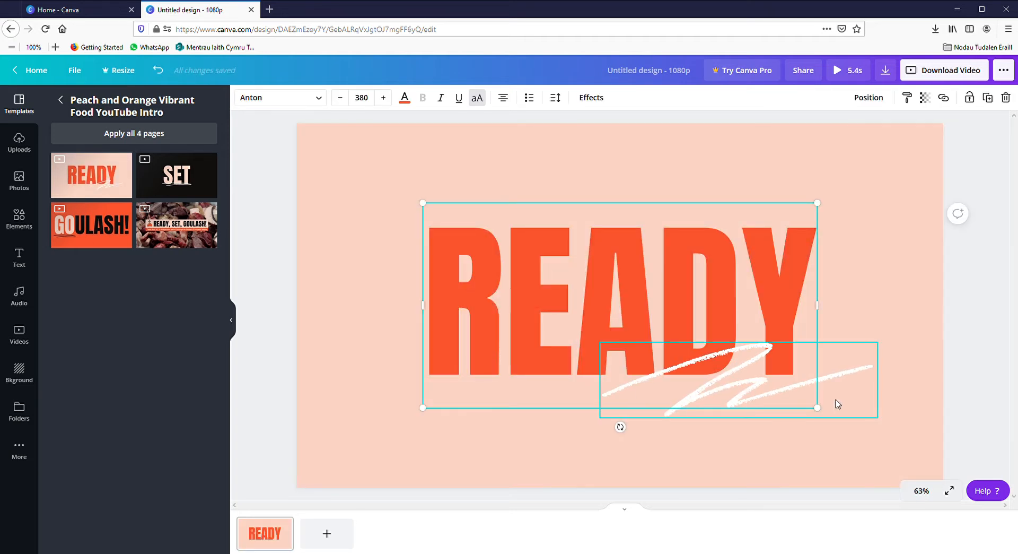
click(880, 378)
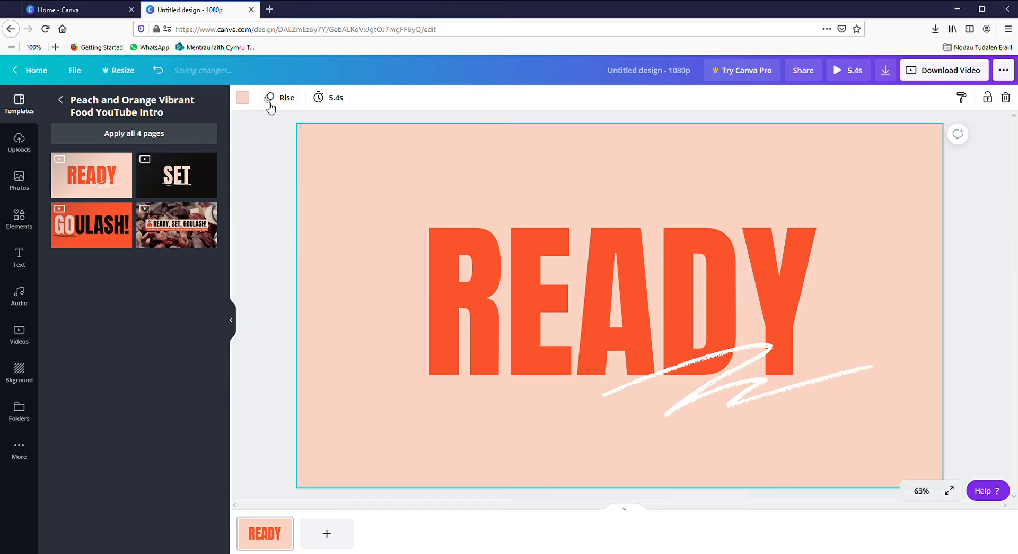
click(261, 153)
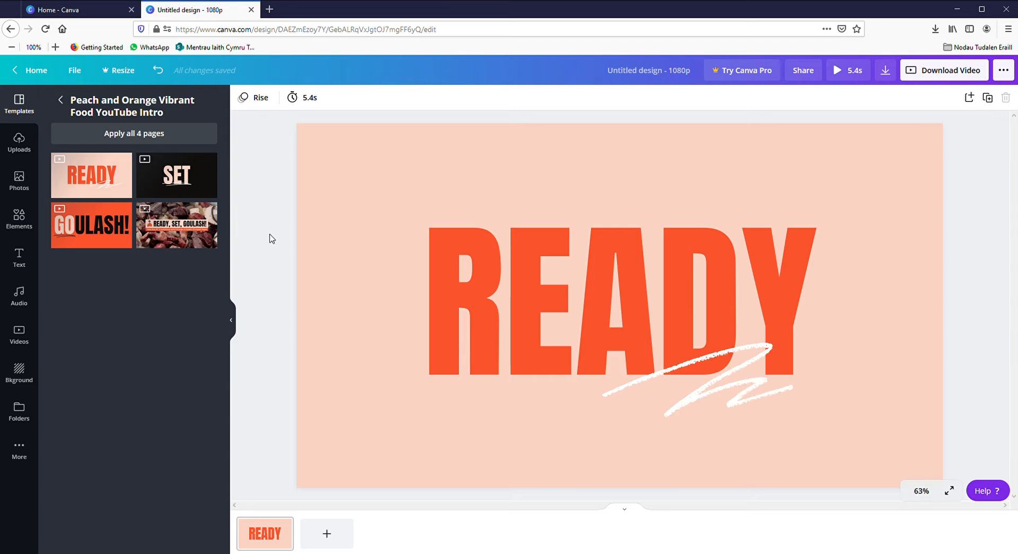
click(785, 392)
click(99, 194)
- Apply the Super Falcon template to the page and extend its background clip to 16.1 s
click(64, 101)
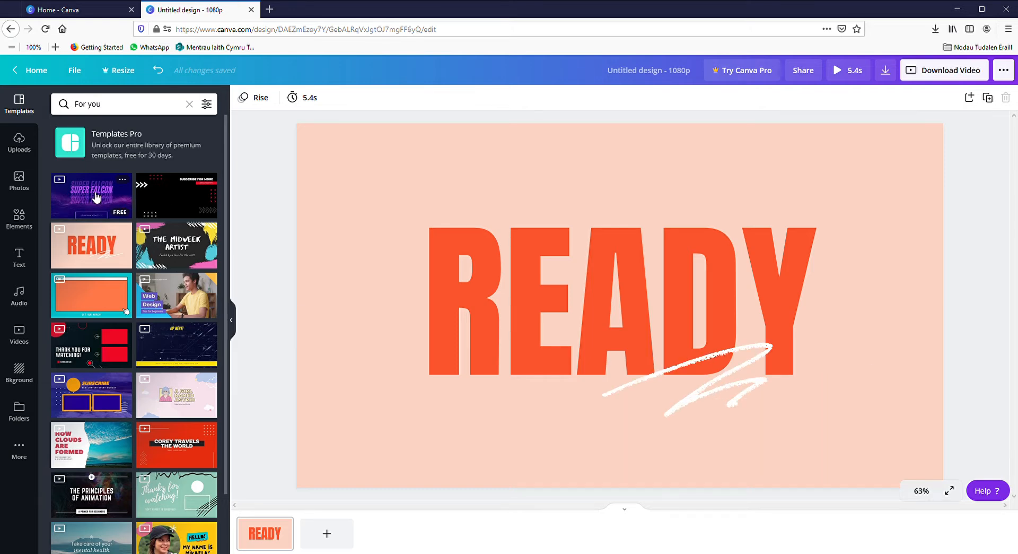
click(90, 210)
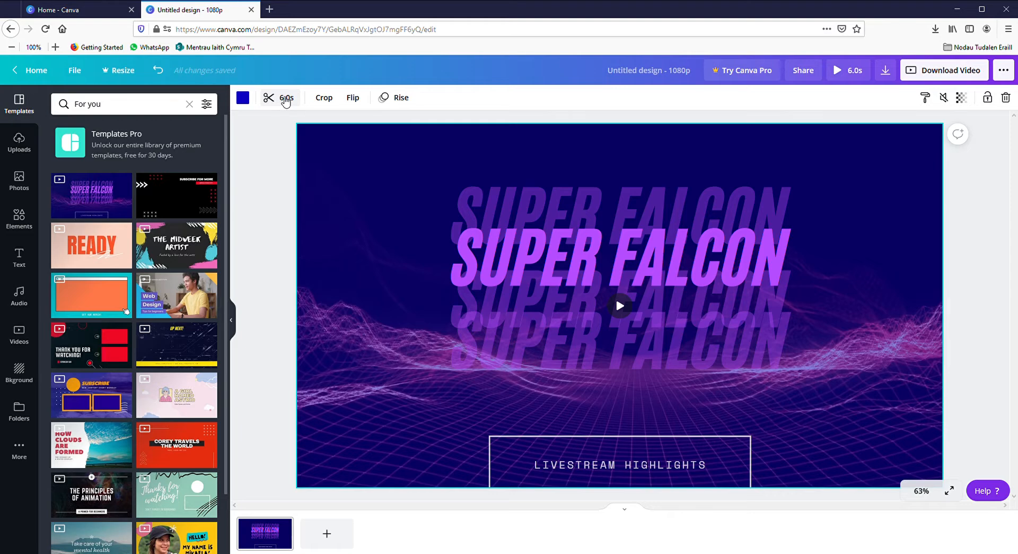
click(285, 99)
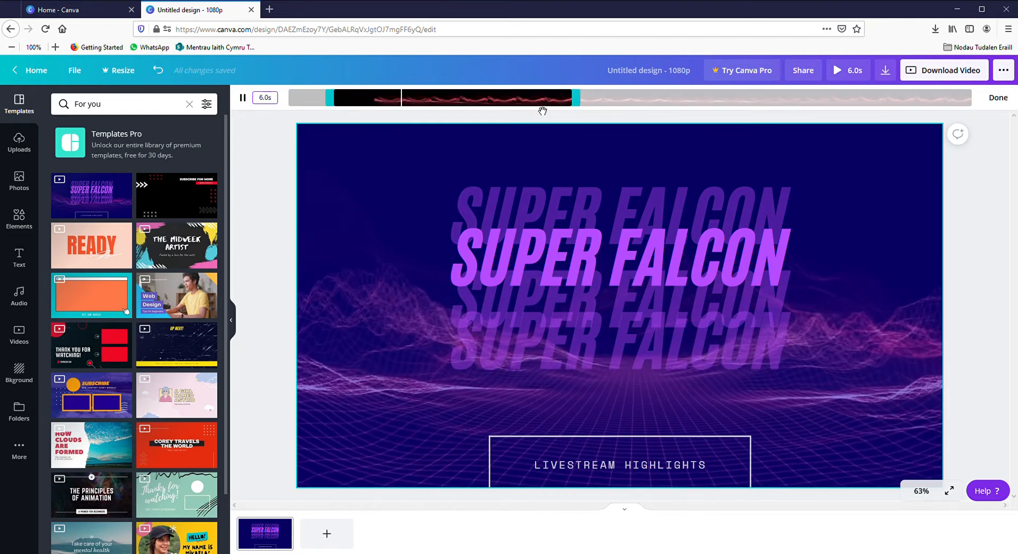
drag(576, 98, 1000, 108)
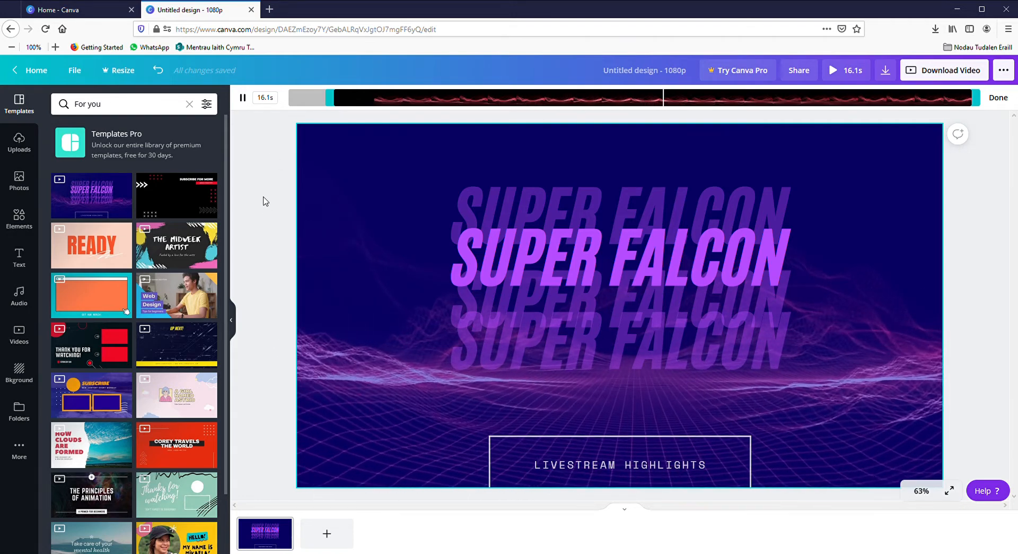
click(282, 219)
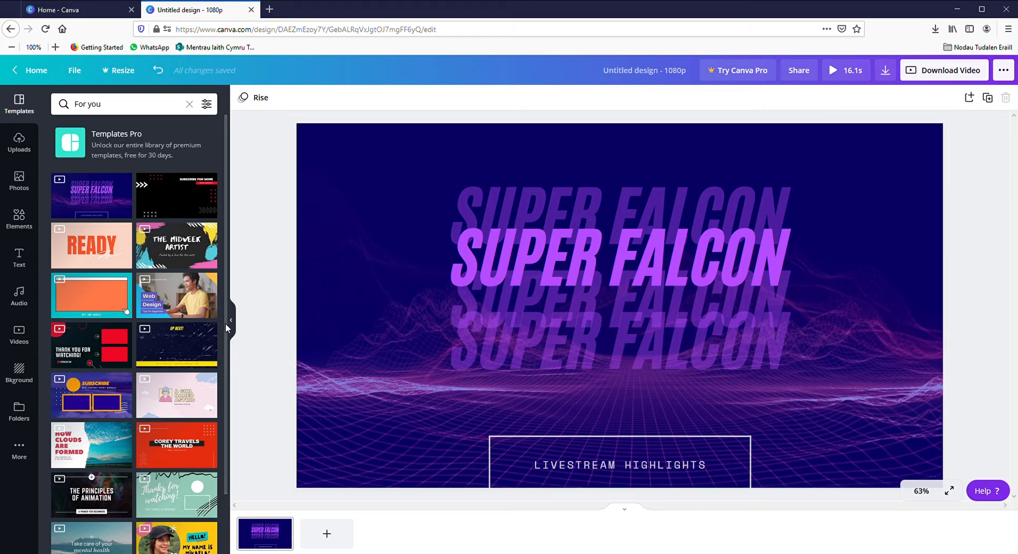
- Hide the page timeline, duplicate the Super Falcon page and preview the copy's background video
click(632, 513)
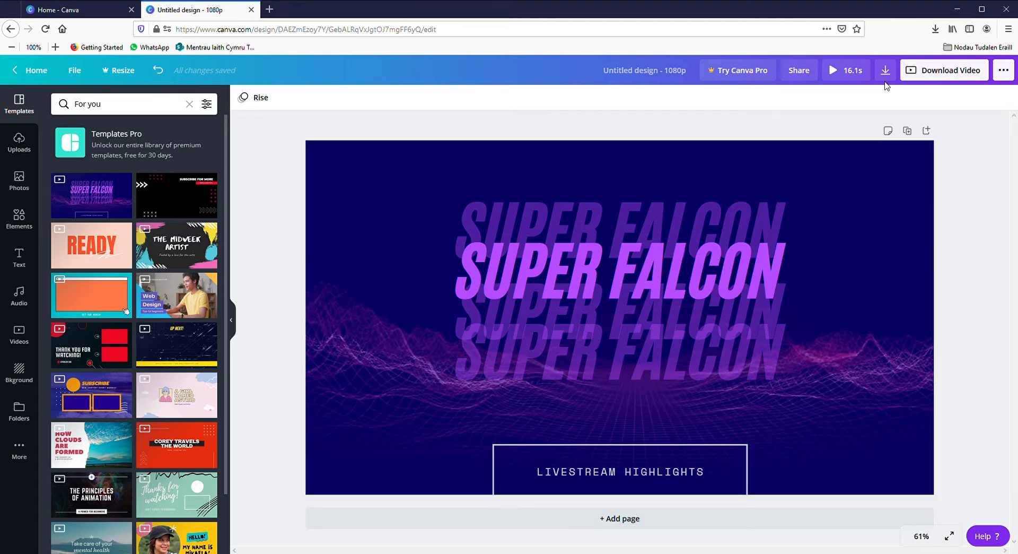
click(908, 133)
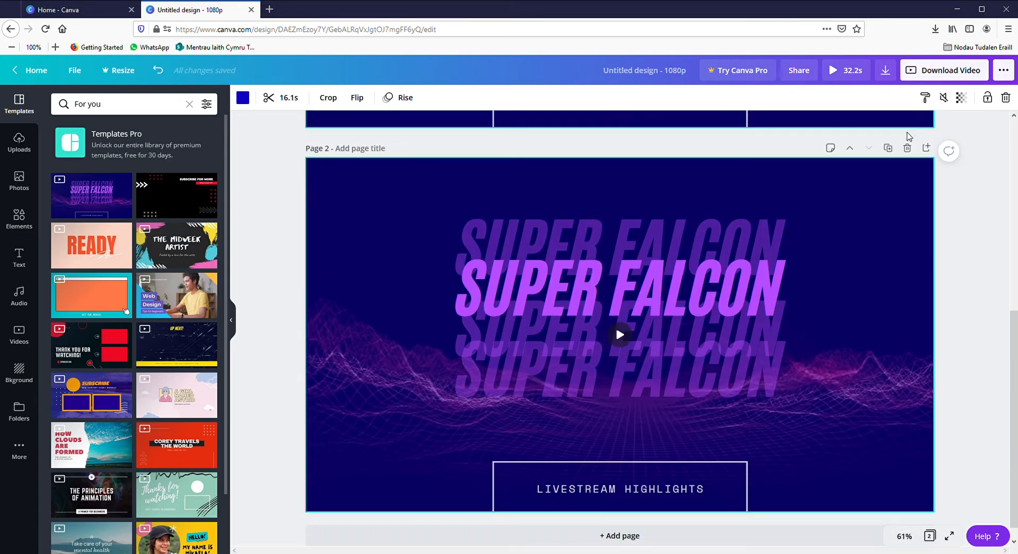
click(620, 337)
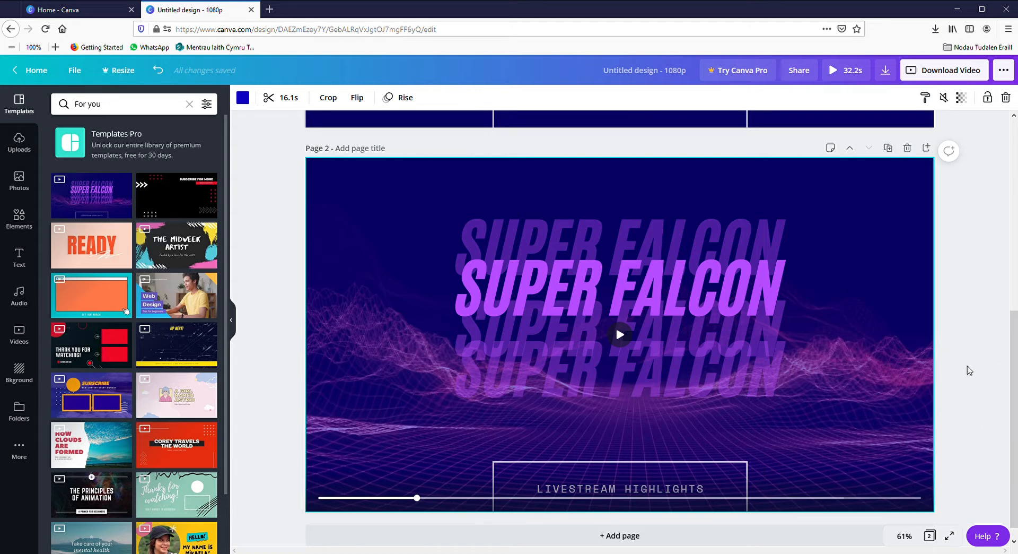
click(968, 366)
scroll(964, 367, down, 1)
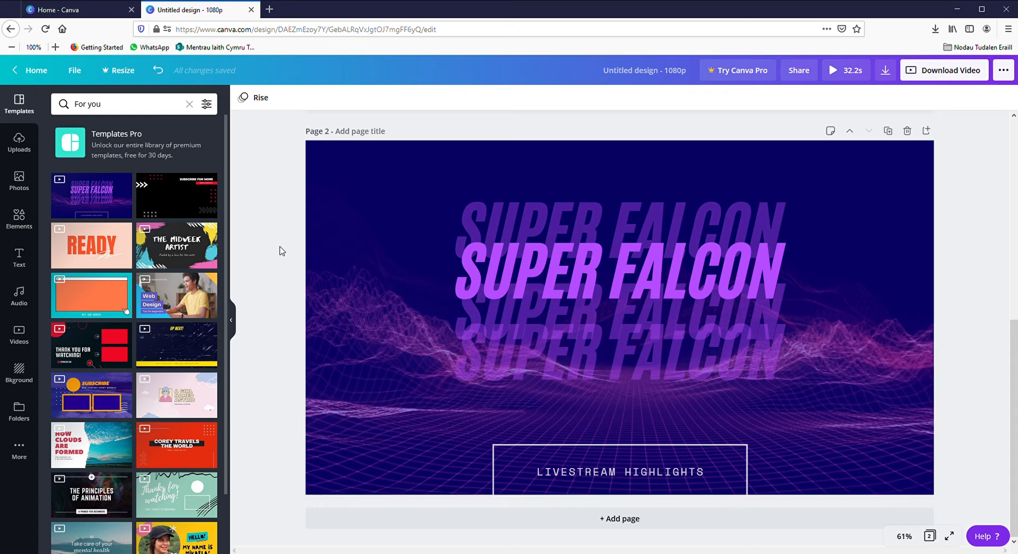
- Add the uploaded white-text Mwynhau'r Gymraeg logo to page 2, shrink it and place it in the page's lower-left corner
click(21, 143)
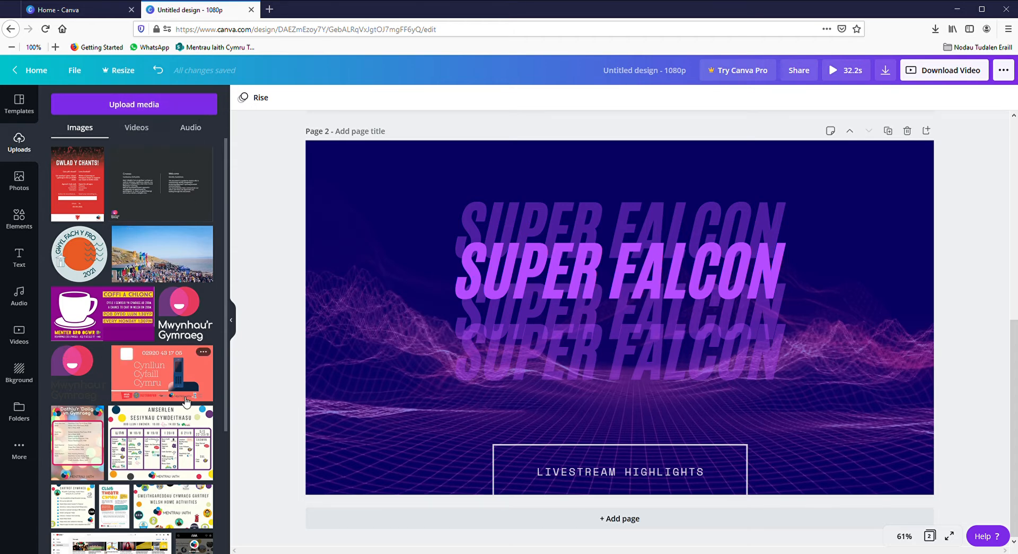
click(189, 318)
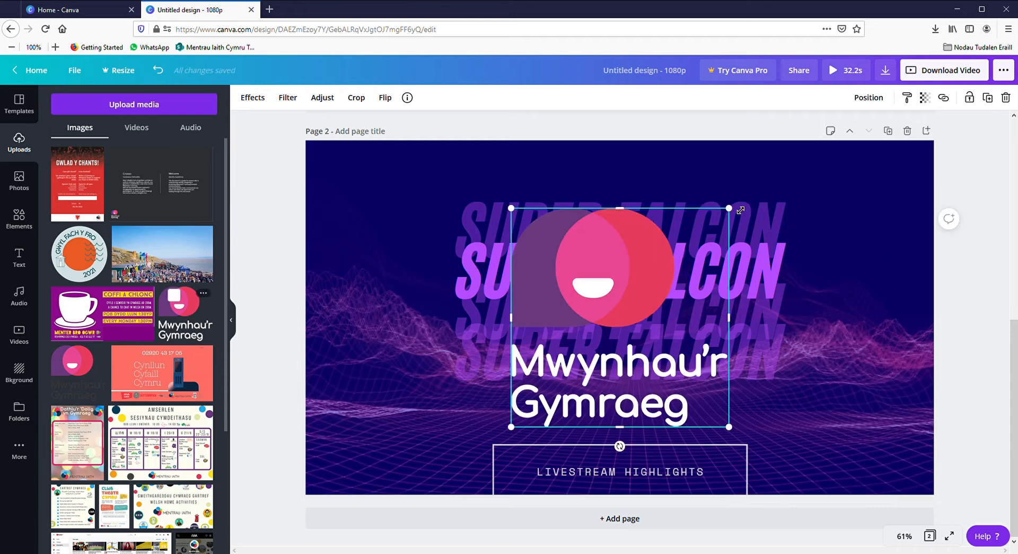
drag(728, 206, 663, 249)
drag(579, 313, 390, 363)
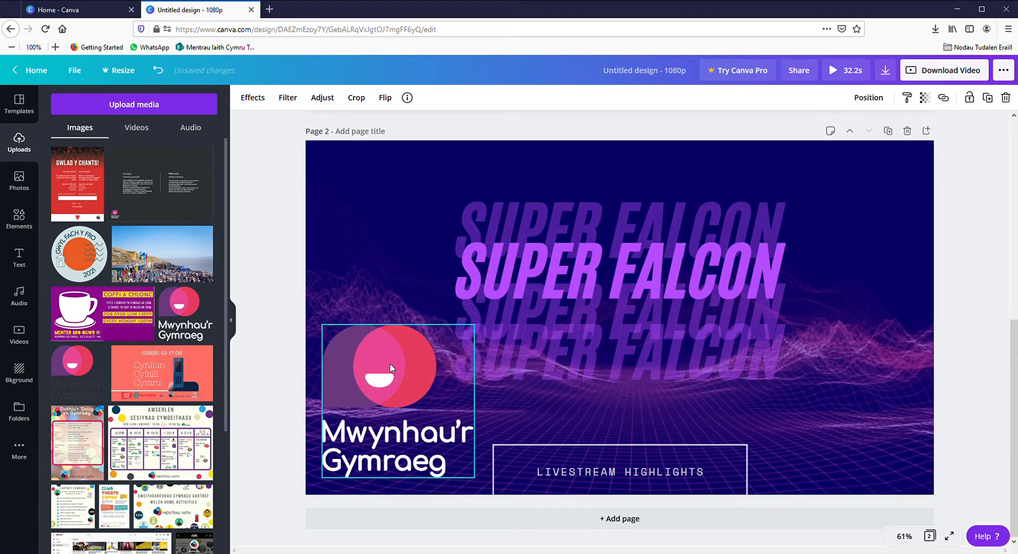
drag(474, 324, 304, 422)
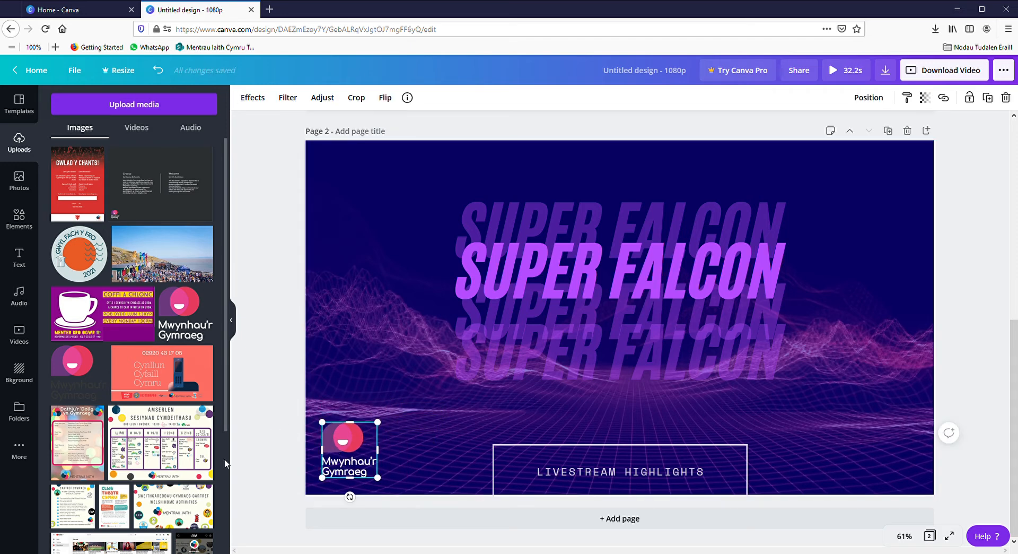
click(319, 445)
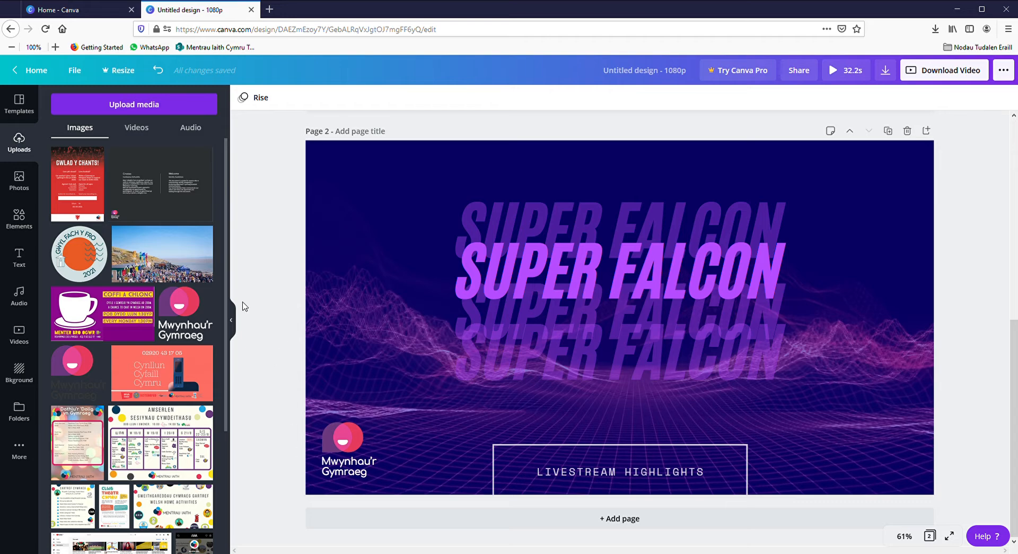
- Duplicate page 2 together with its logo and compare the logo on both pages
click(889, 131)
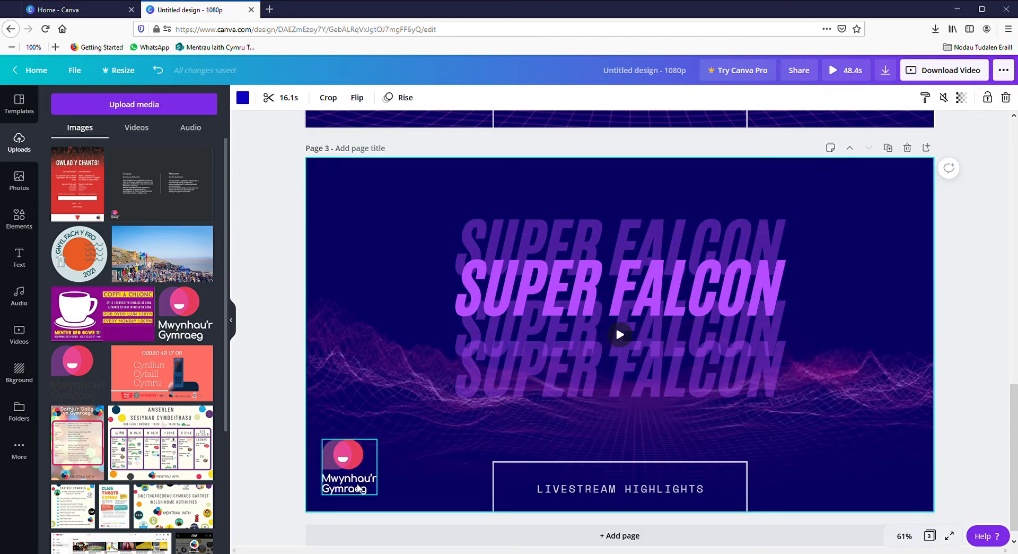
scroll(353, 345, up, 2)
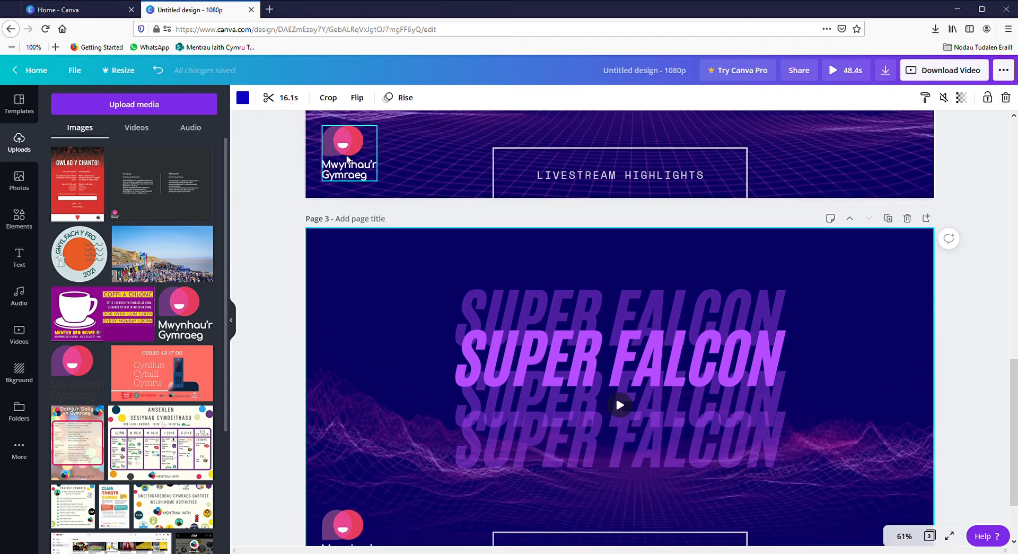
scroll(256, 425, down, 2)
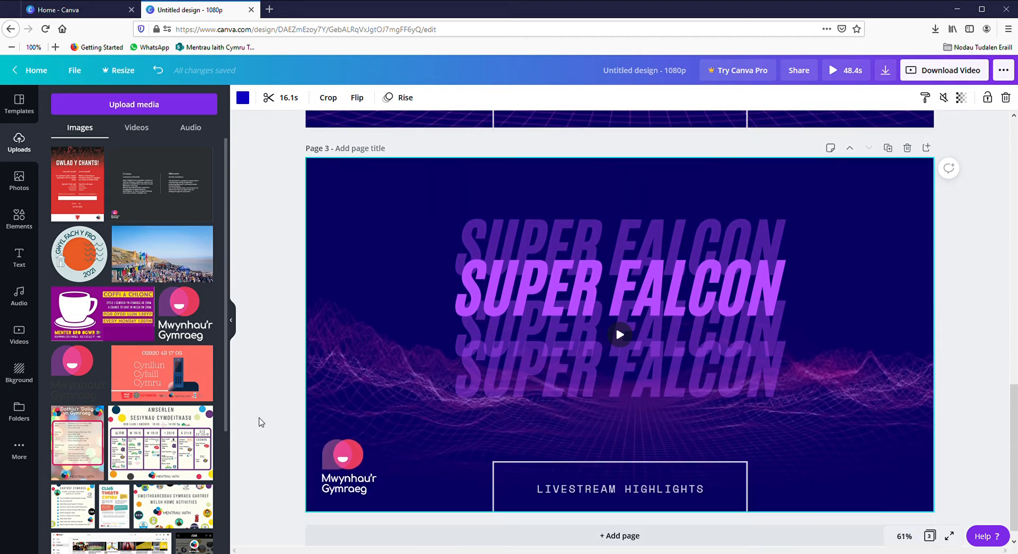
click(267, 409)
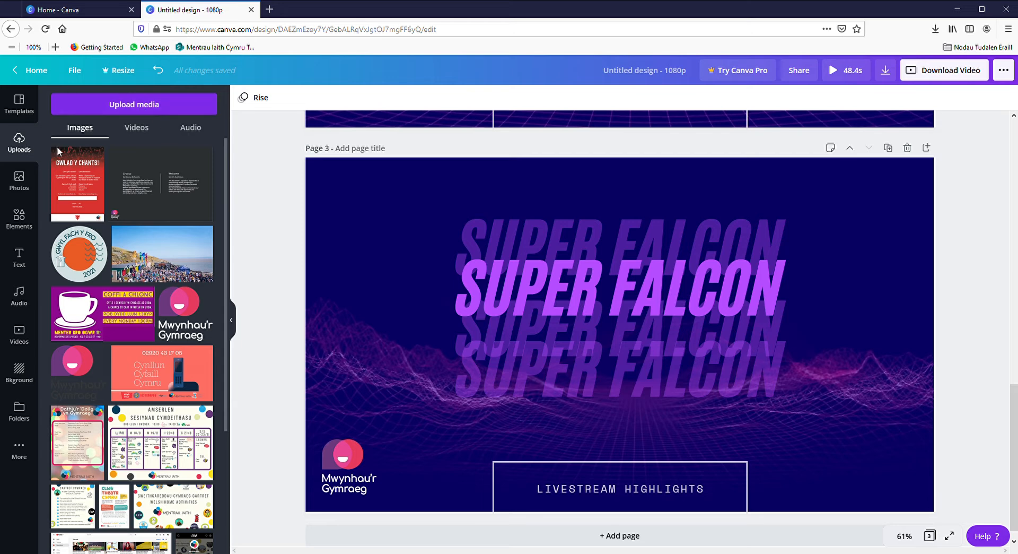
- Place the uploaded 5.9 s video of the blonde woman on page 3, pause it and enlarge it to cover the page
click(136, 129)
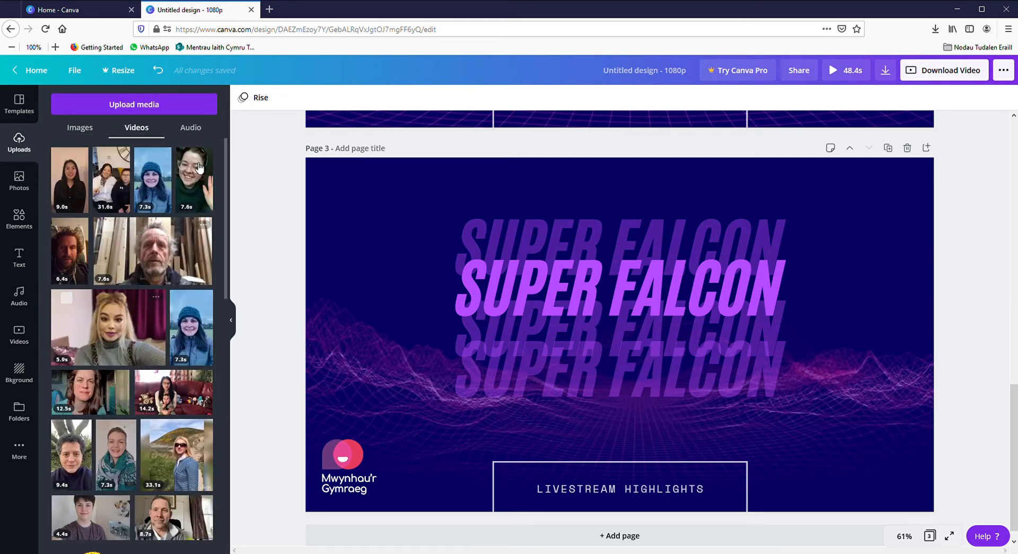
scroll(143, 209, down, 5)
scroll(147, 208, up, 1)
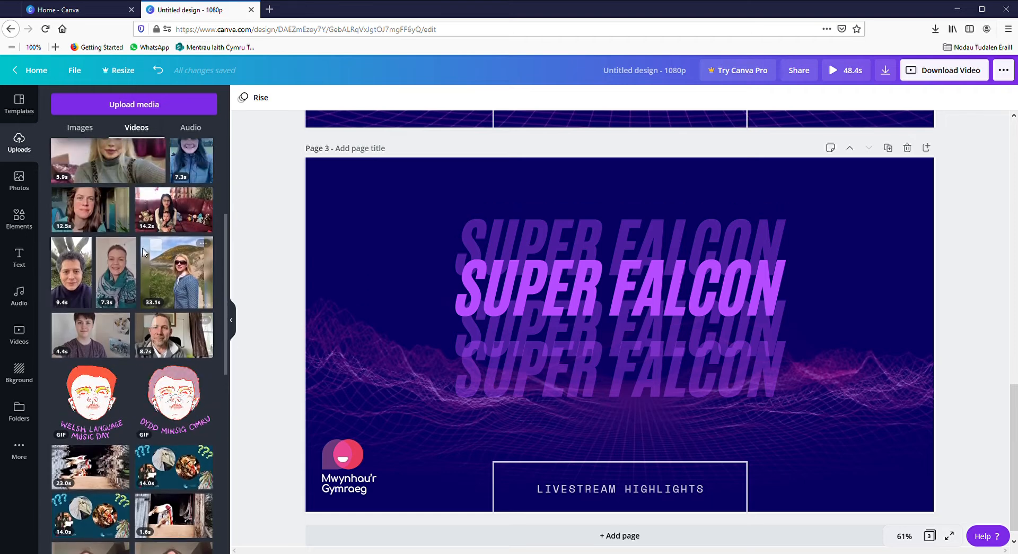
scroll(149, 207, up, 4)
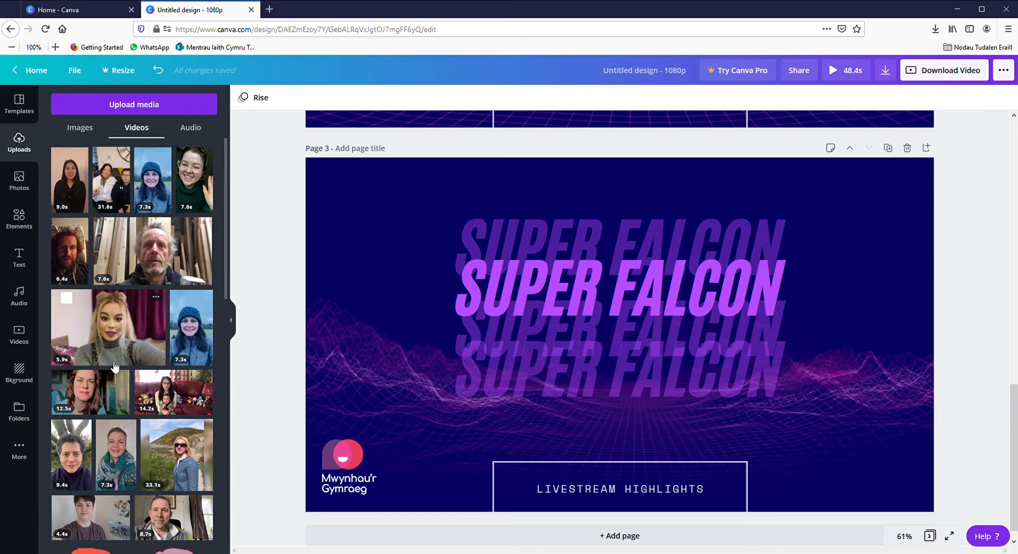
drag(93, 335, 361, 233)
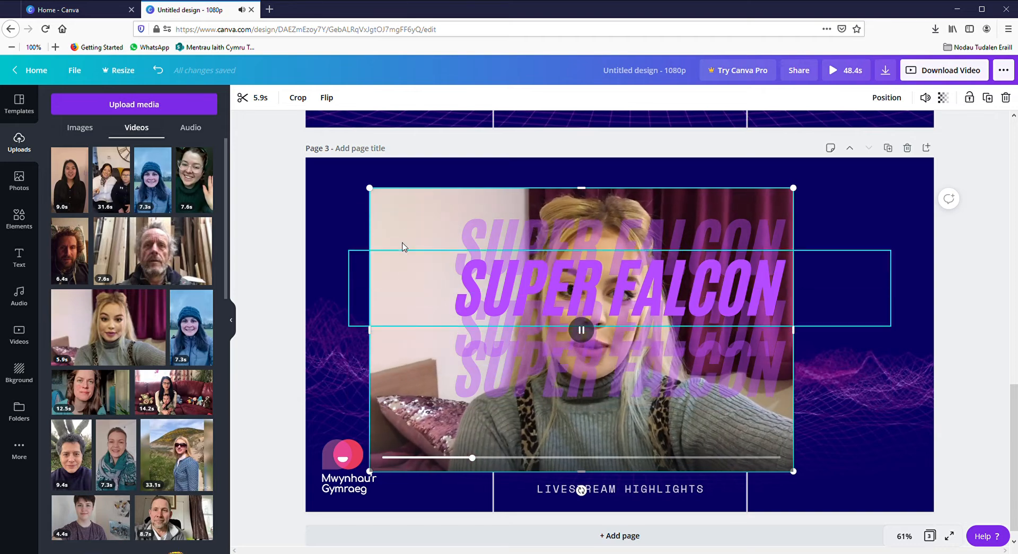
click(584, 331)
drag(371, 472, 305, 513)
drag(805, 194, 993, 139)
drag(806, 195, 804, 219)
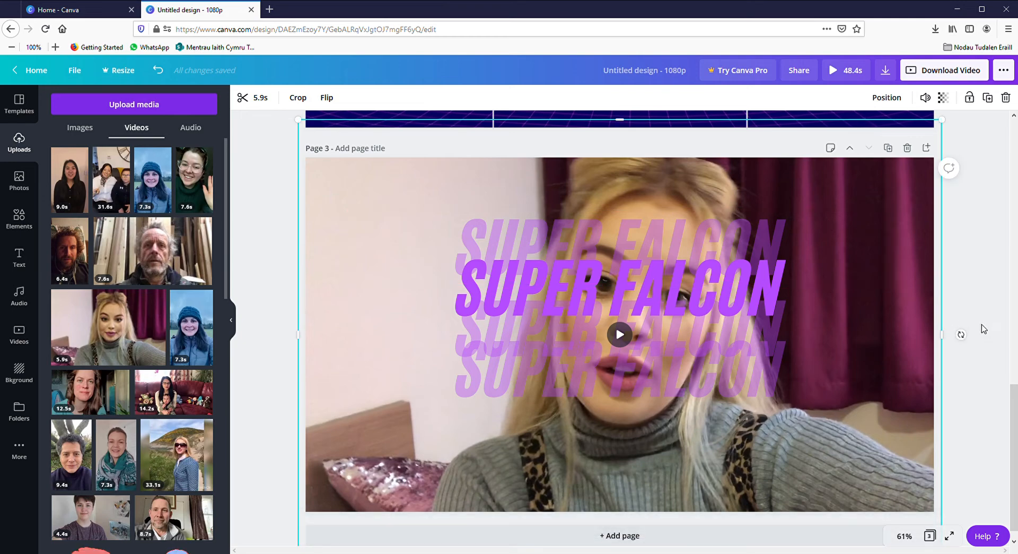
- Review the 5.9 s clip's trim range, pause its playback and set the video as page 3's background
click(260, 99)
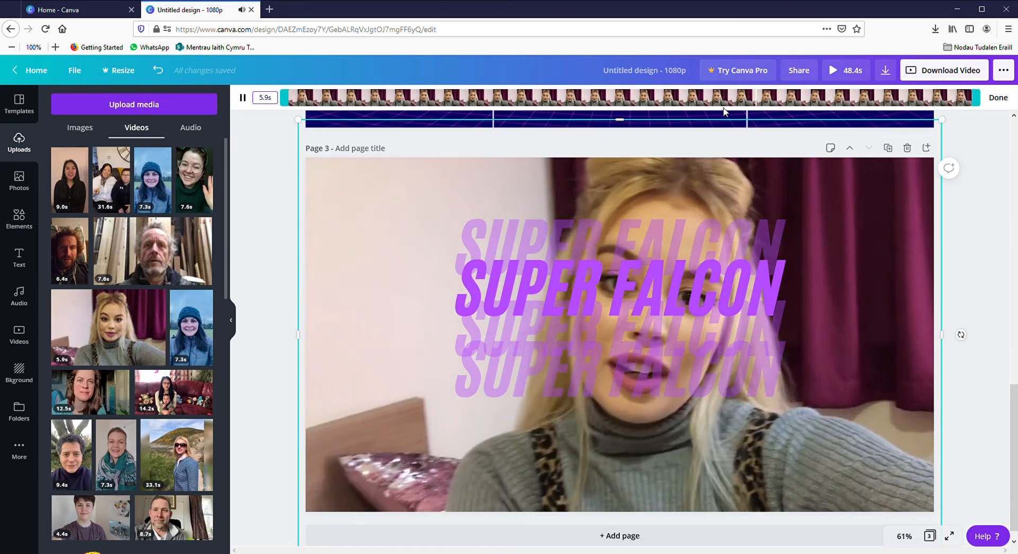
click(242, 97)
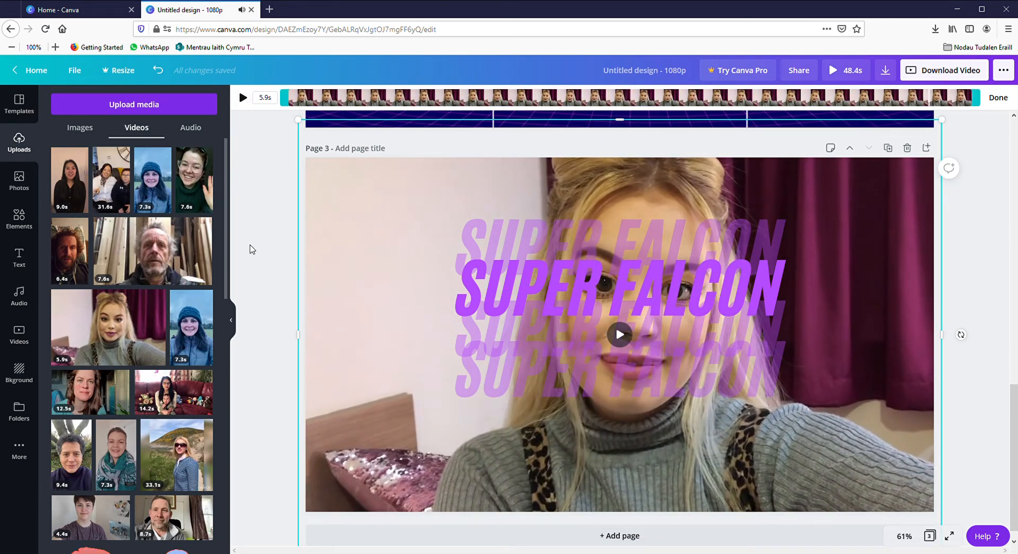
click(250, 249)
click(482, 182)
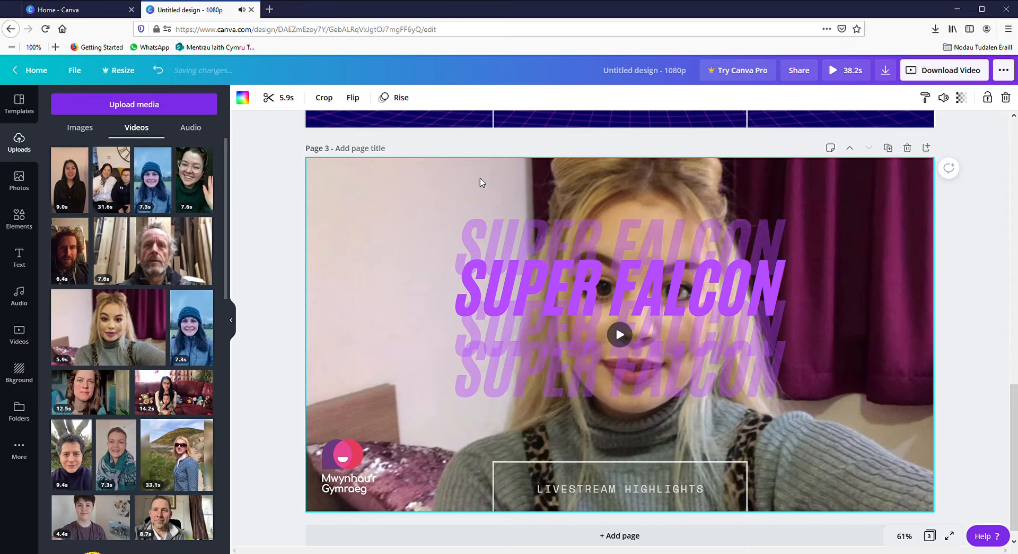
- Inspect the separate SUPER FALCON title text boxes overlaid on page 3's background video and leave them deselected
double_click(481, 182)
click(280, 130)
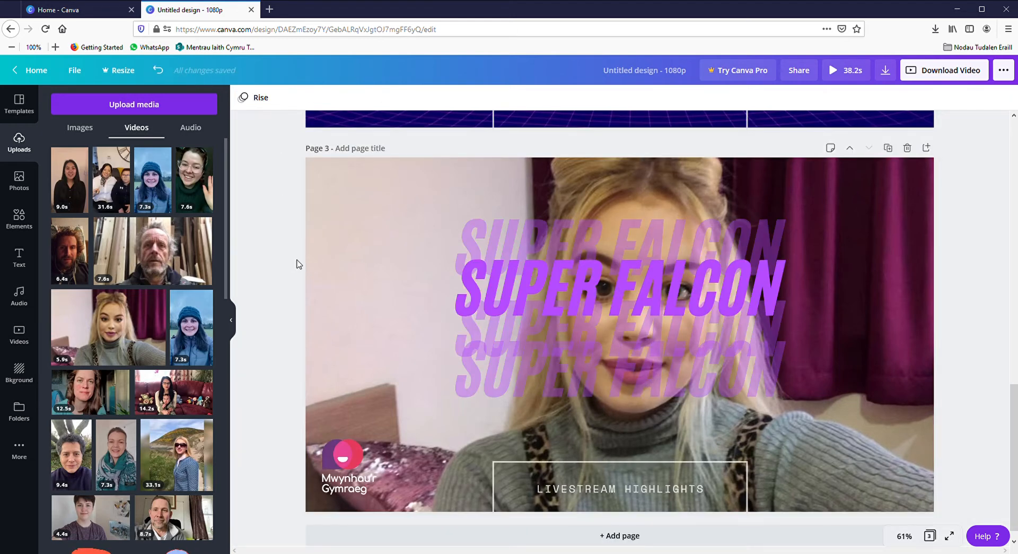
click(556, 225)
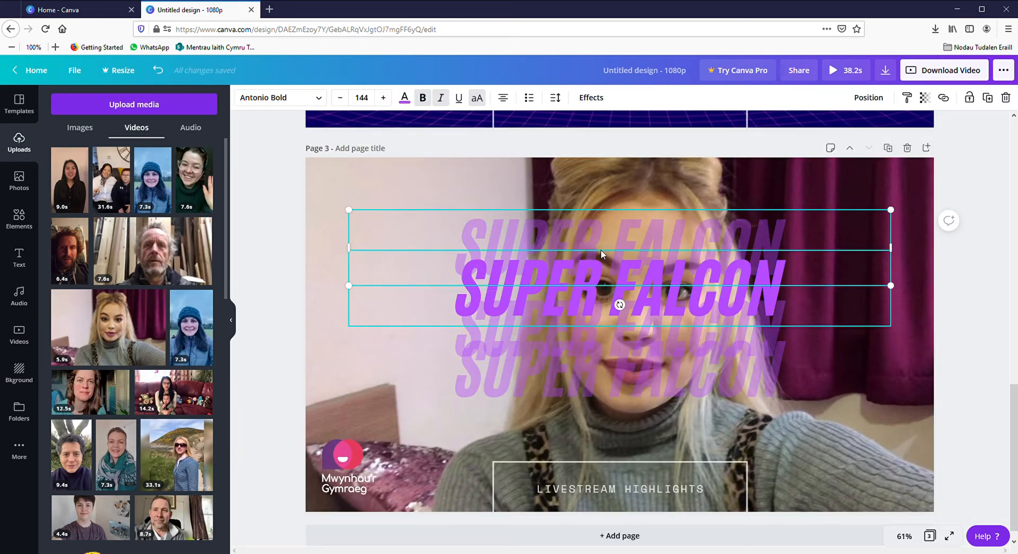
click(555, 309)
click(569, 374)
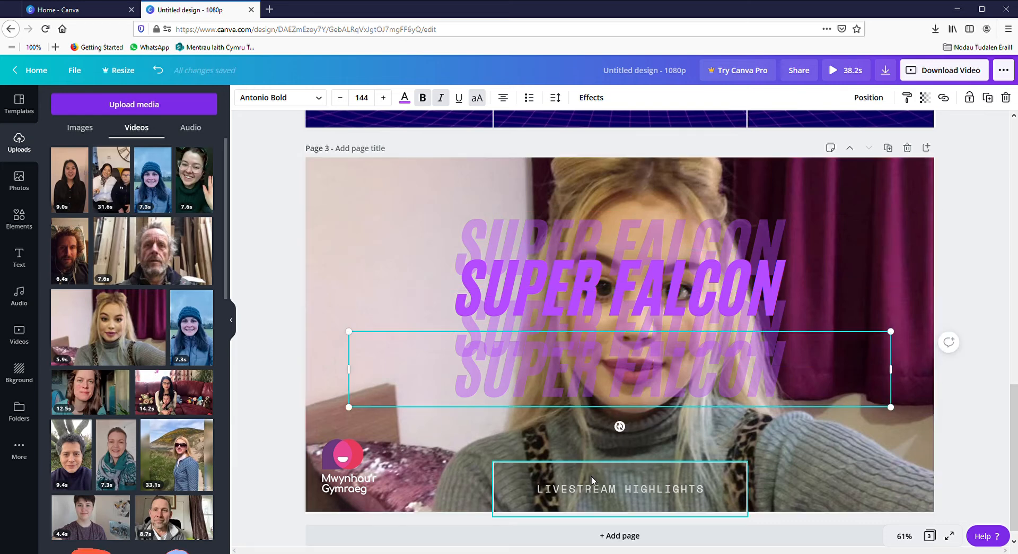
click(966, 225)
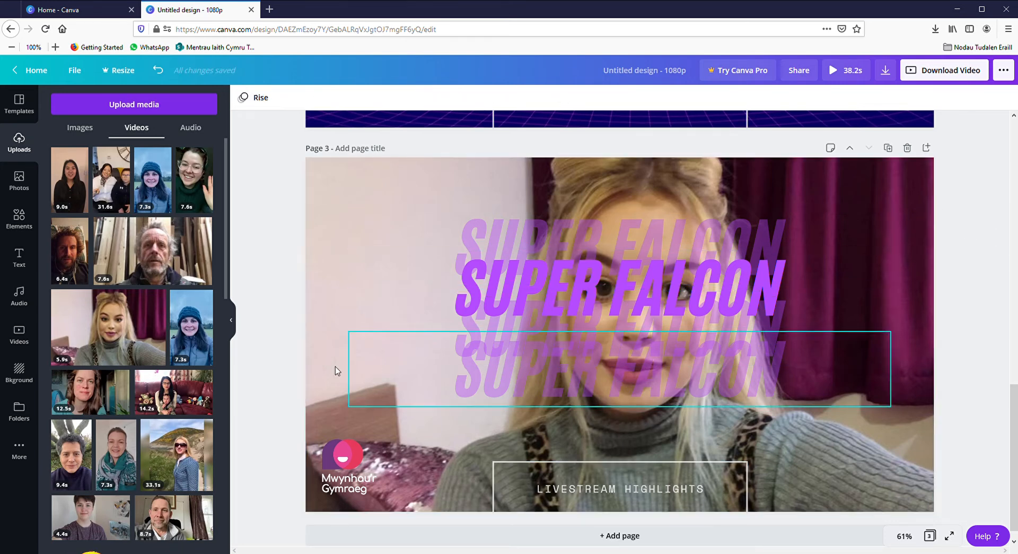
- Preview the whole video from the start, skip to about 0:19 to check page 2 with its logo, and resume playback
scroll(926, 214, up, 5)
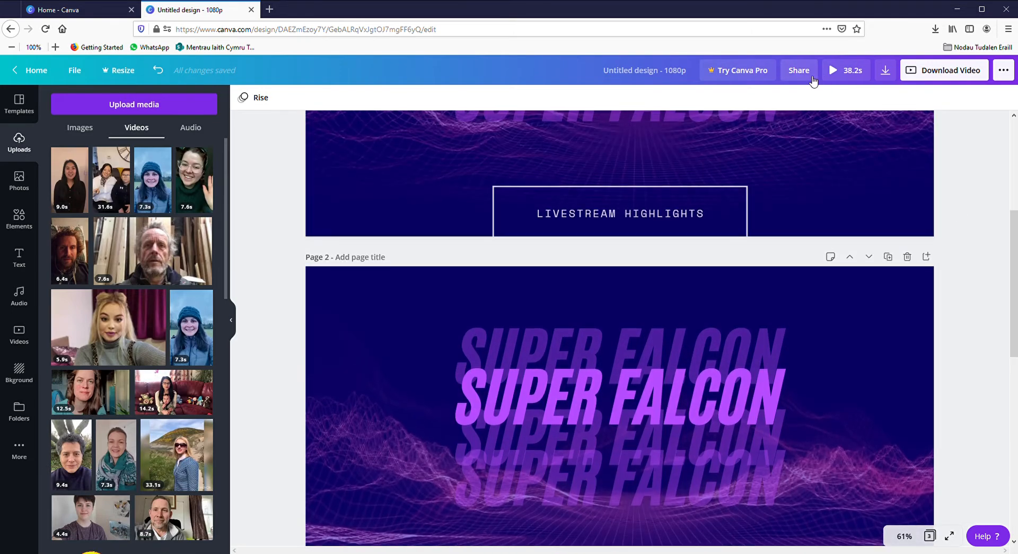
scroll(779, 371, down, 5)
scroll(785, 352, down, 1)
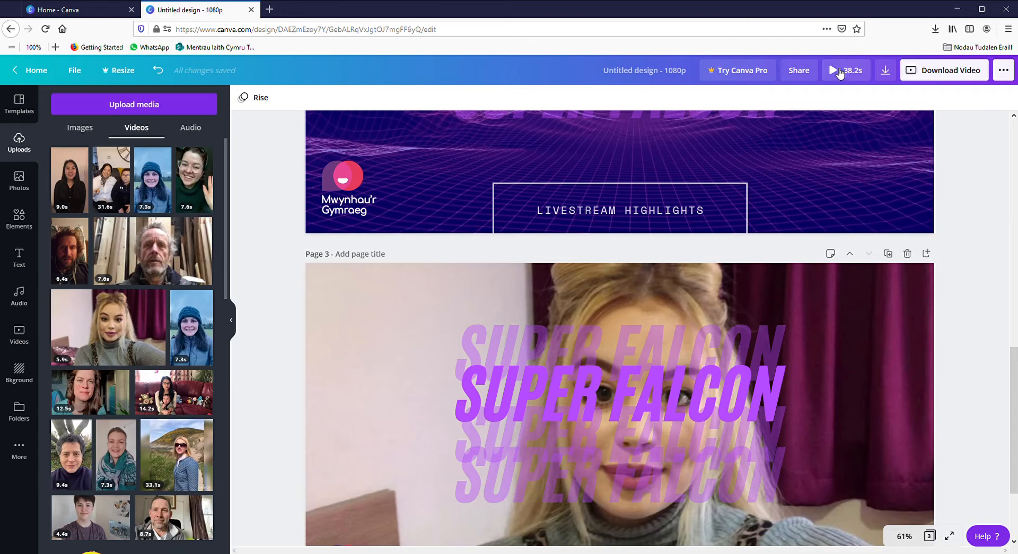
click(840, 72)
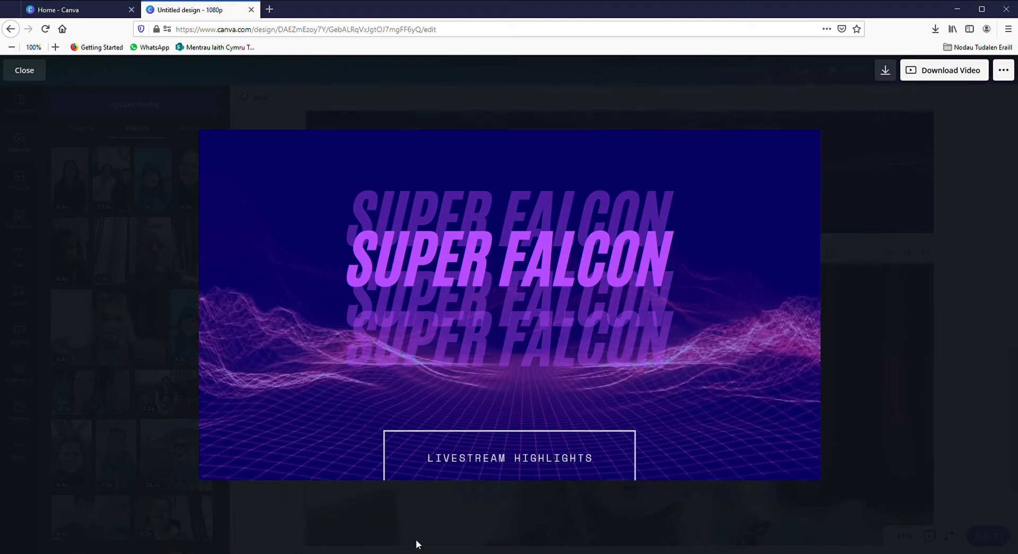
drag(352, 467, 476, 467)
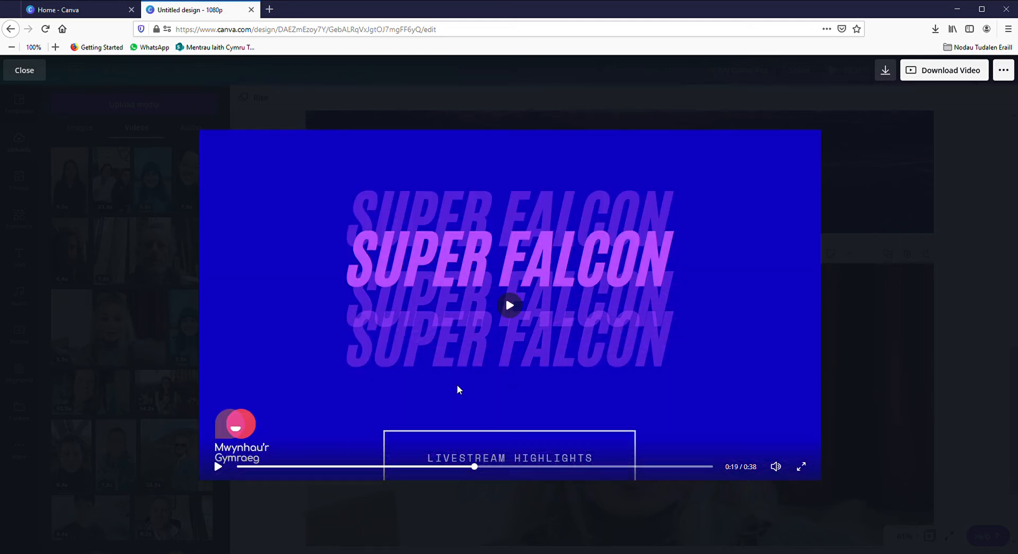
click(218, 467)
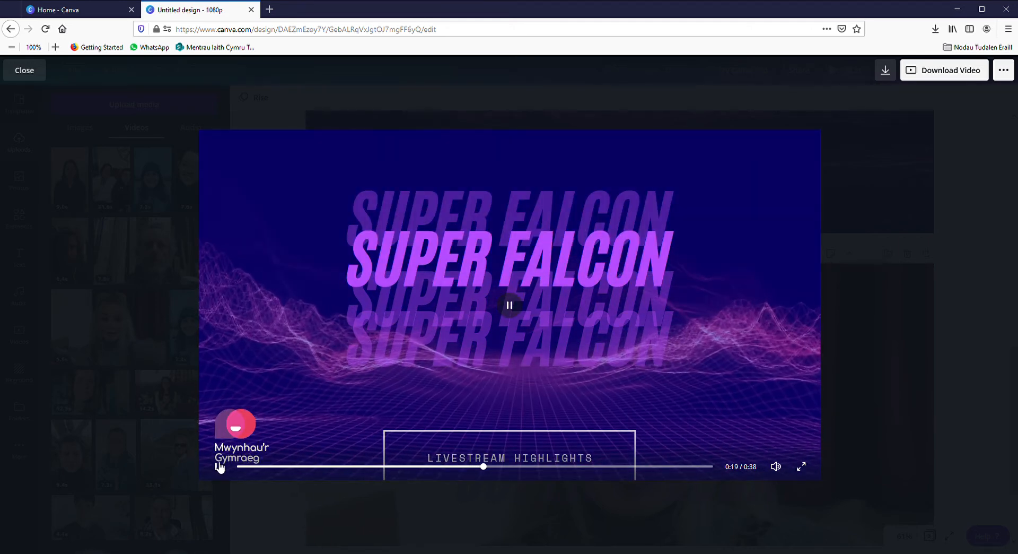
- Skip ahead in the preview to page 3's video clip, replay it, pause it and close the preview
click(562, 467)
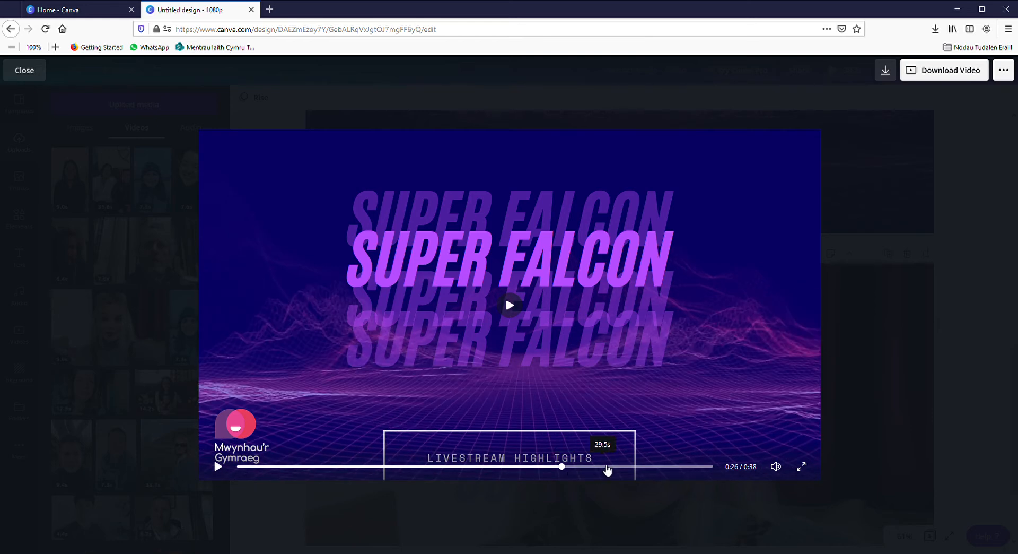
click(636, 466)
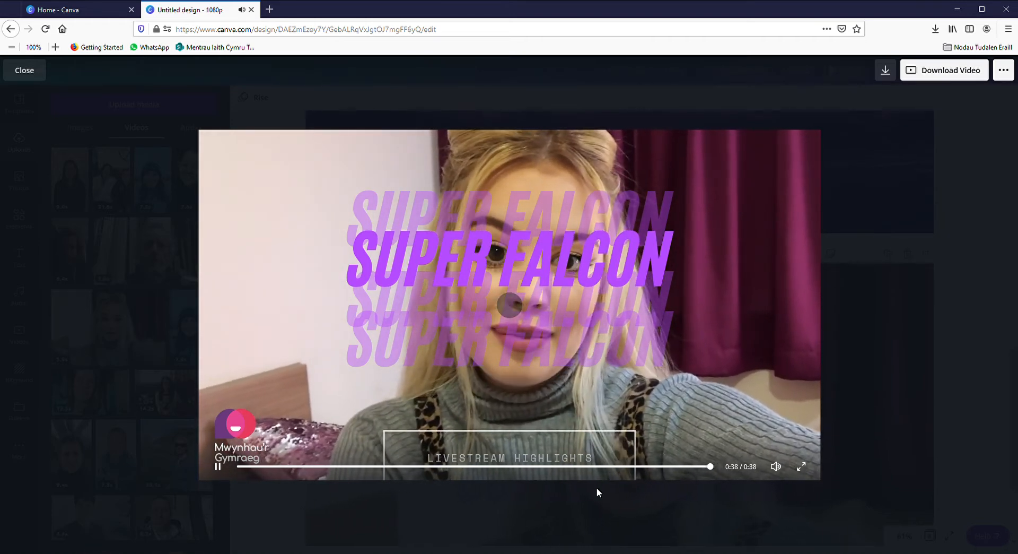
click(607, 466)
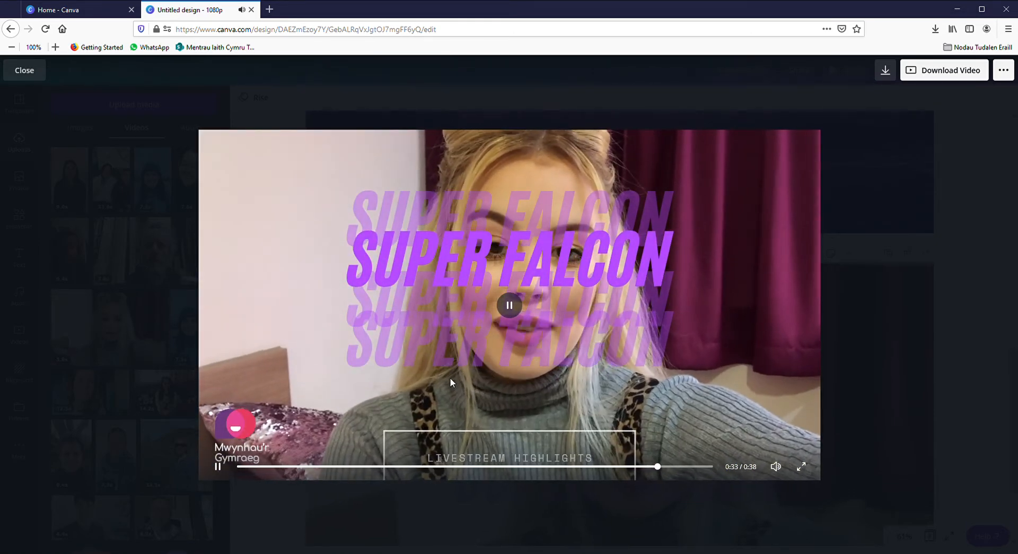
click(611, 274)
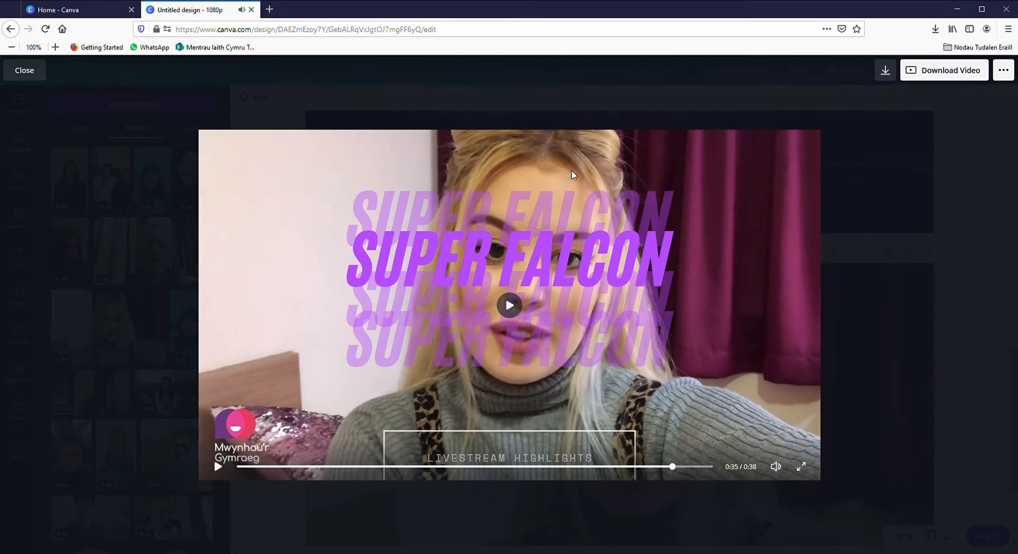
click(18, 69)
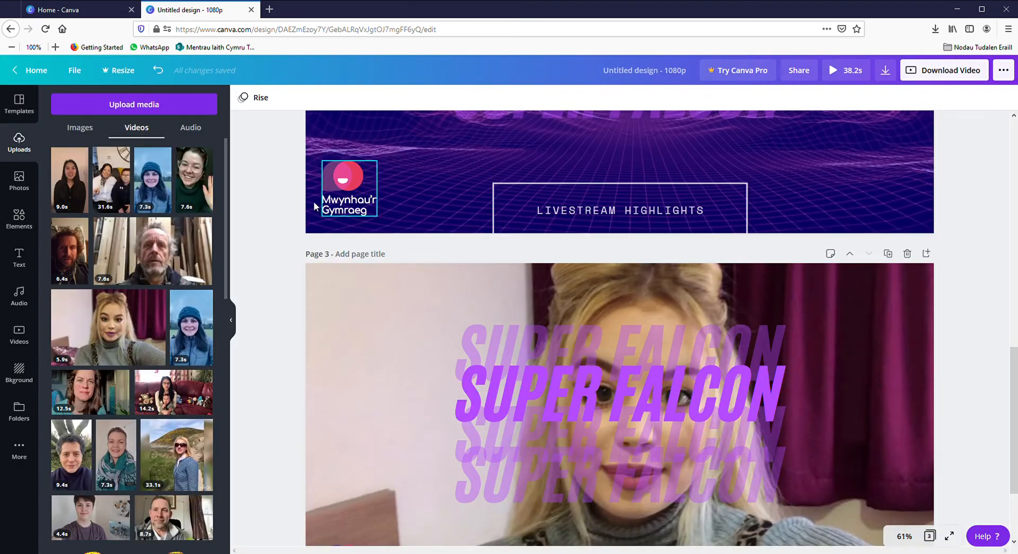
- Review the page animation options for page 3, including the option to apply one to all pages, and close them
click(231, 321)
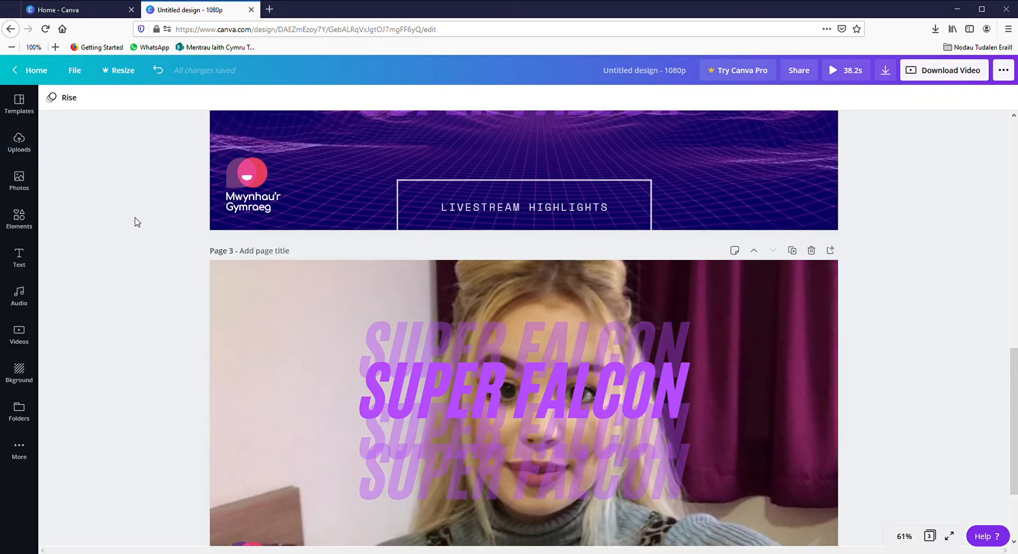
scroll(147, 215, down, 2)
click(82, 101)
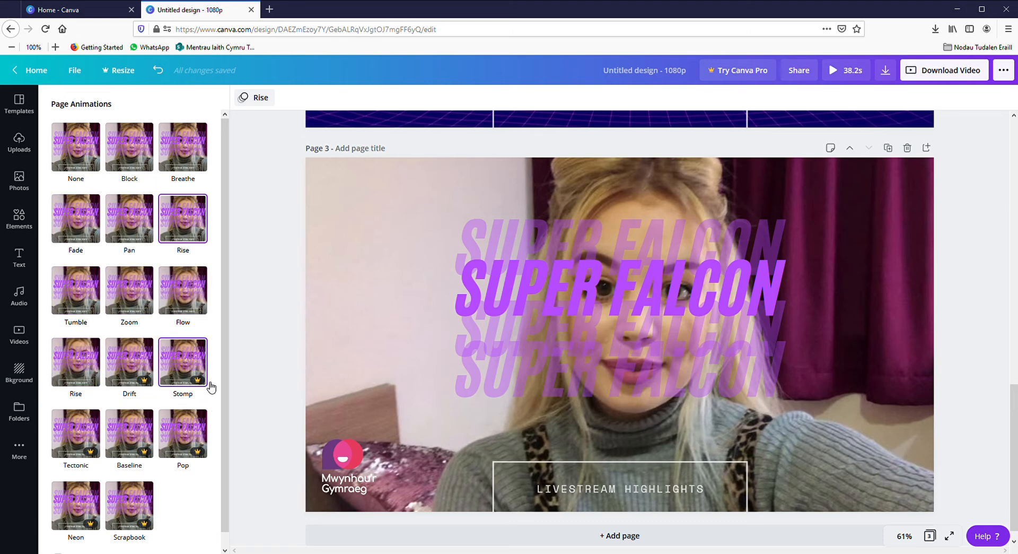
scroll(199, 385, down, 1)
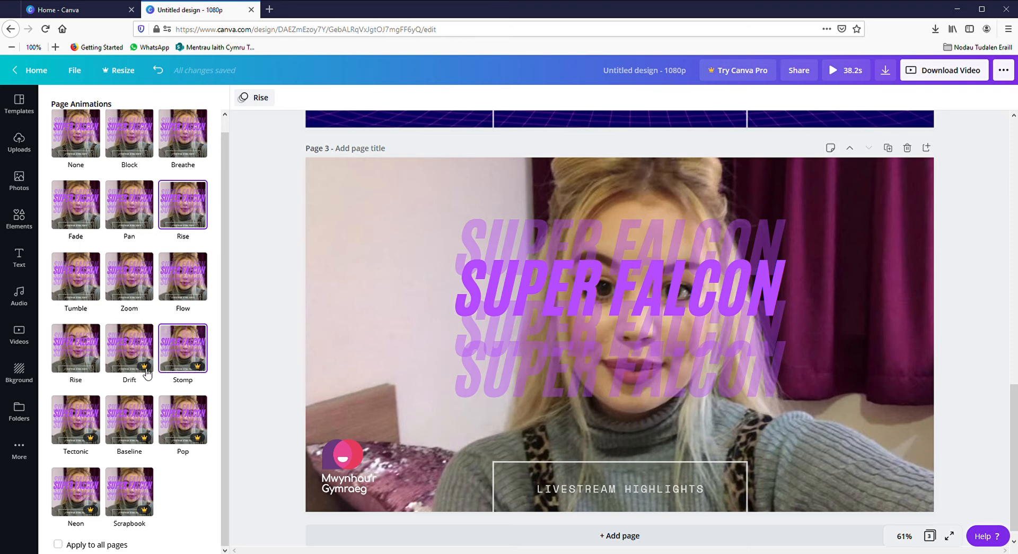
scroll(190, 318, up, 1)
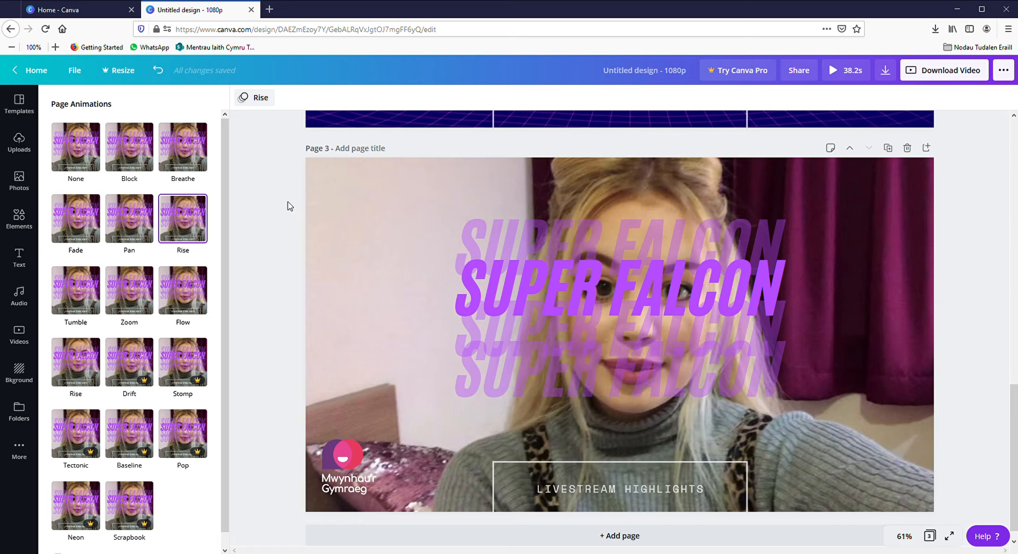
click(270, 98)
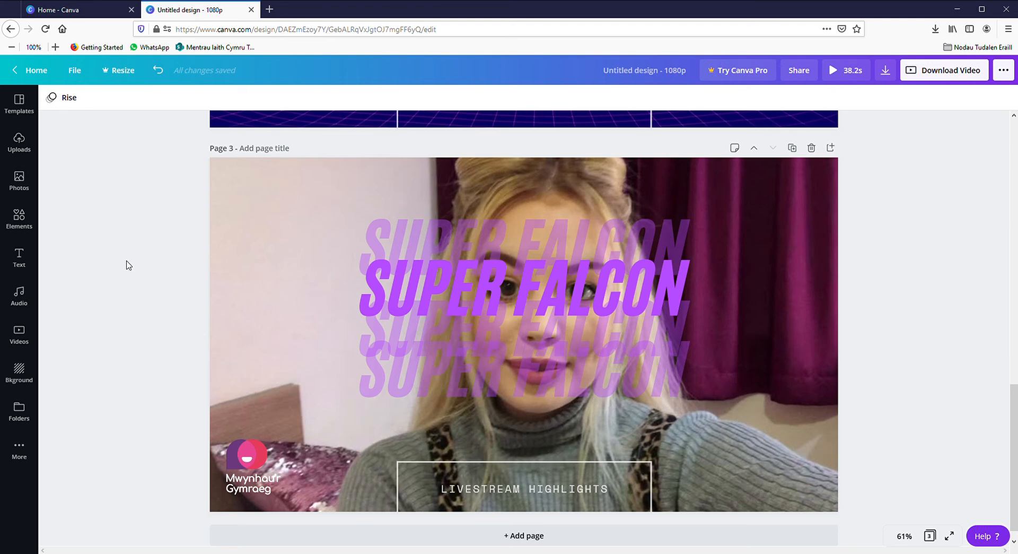
scroll(164, 302, up, 10)
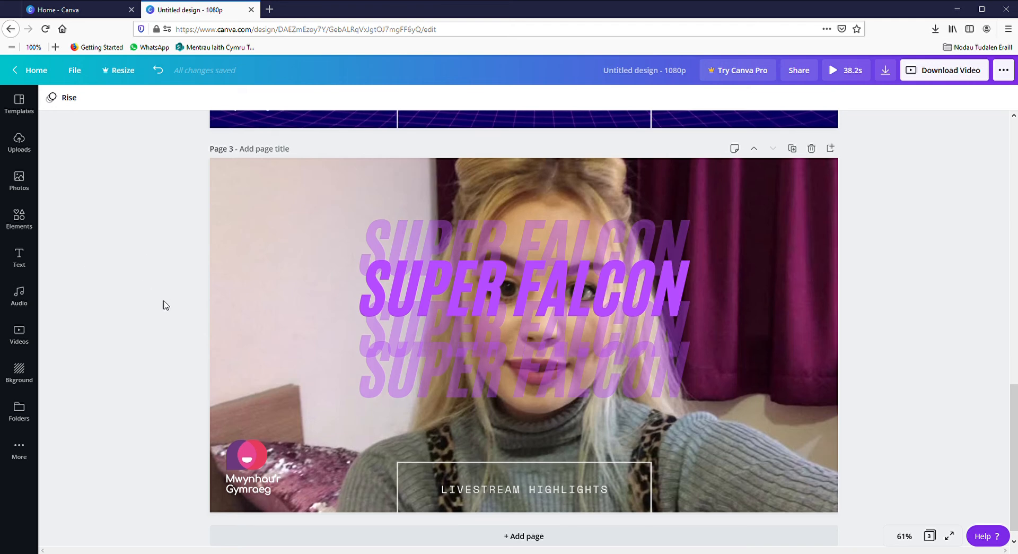
scroll(163, 303, up, 4)
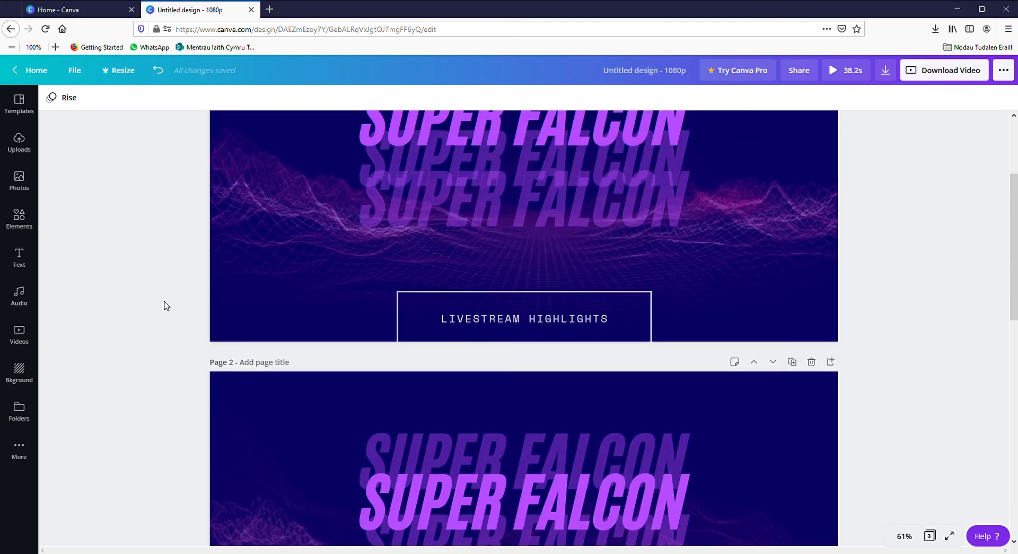
scroll(156, 303, down, 8)
scroll(155, 302, down, 5)
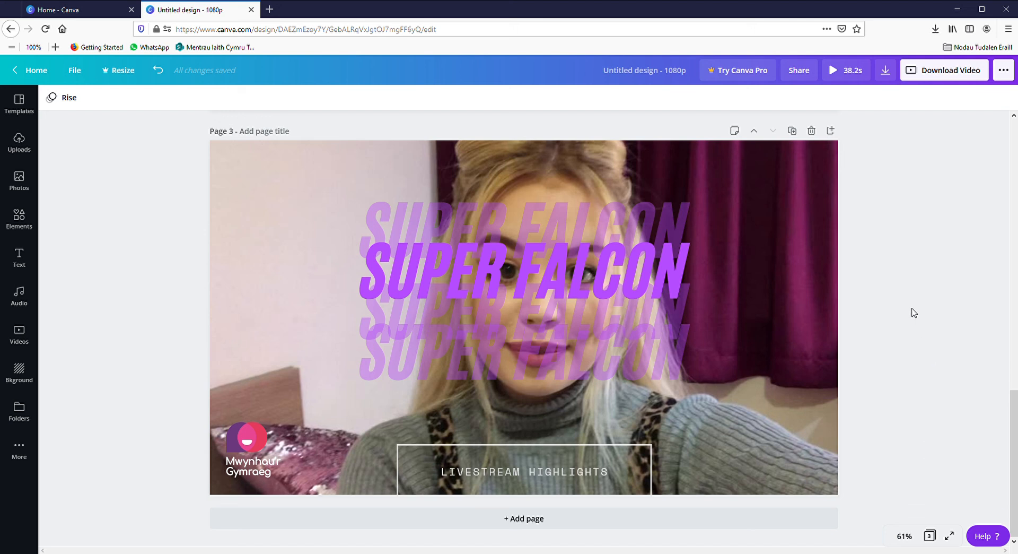
scroll(917, 276, up, 1)
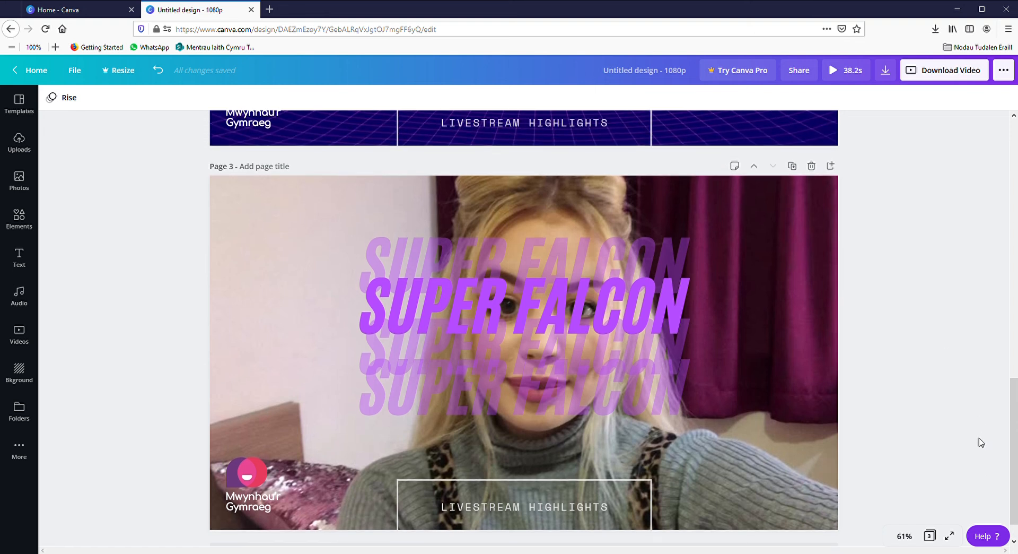
scroll(992, 420, down, 1)
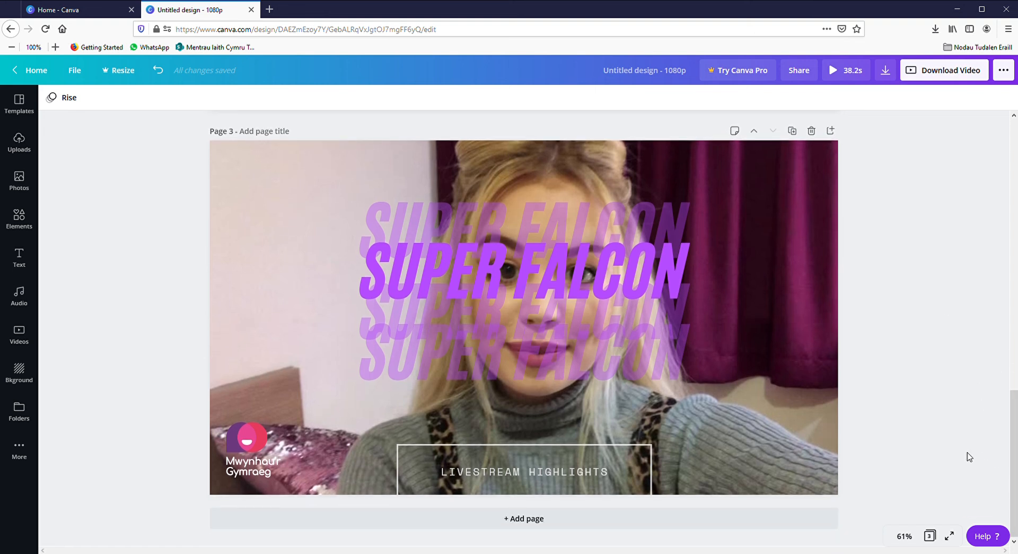